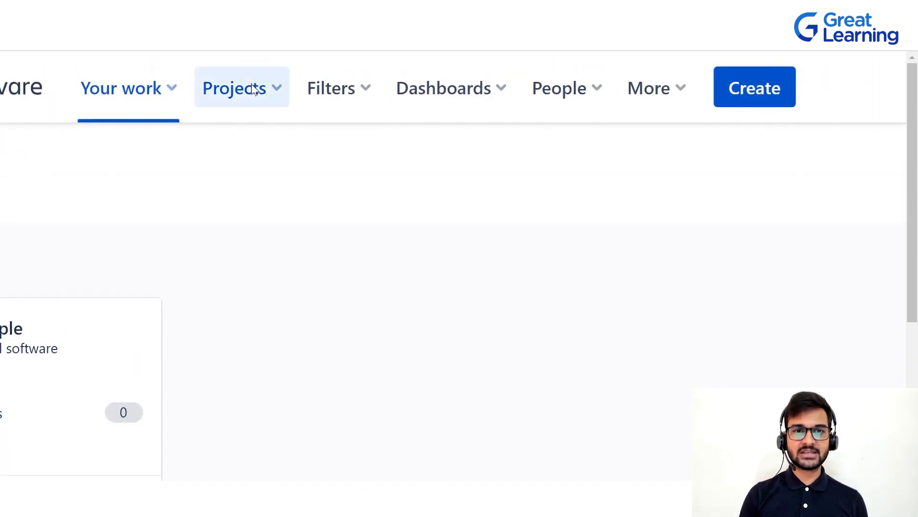
Start creating a new project and view the IT service management template in the Service management category.
{"action": "left_click", "coordinate": [255, 89]}
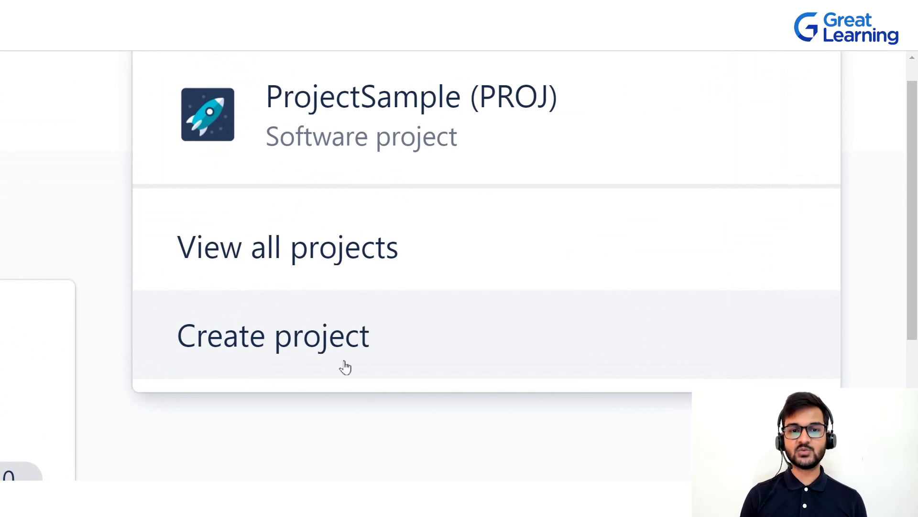
{"action": "left_click", "coordinate": [345, 367]}
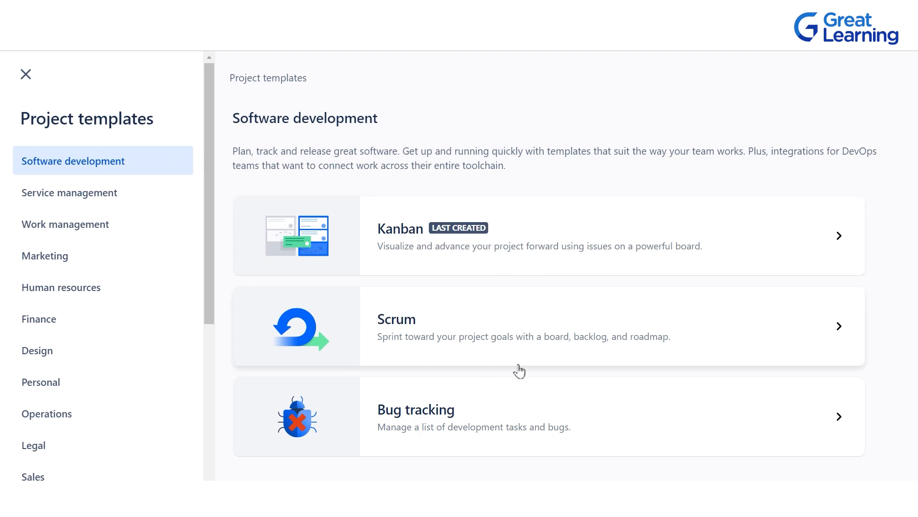
{"action": "left_click", "coordinate": [132, 209]}
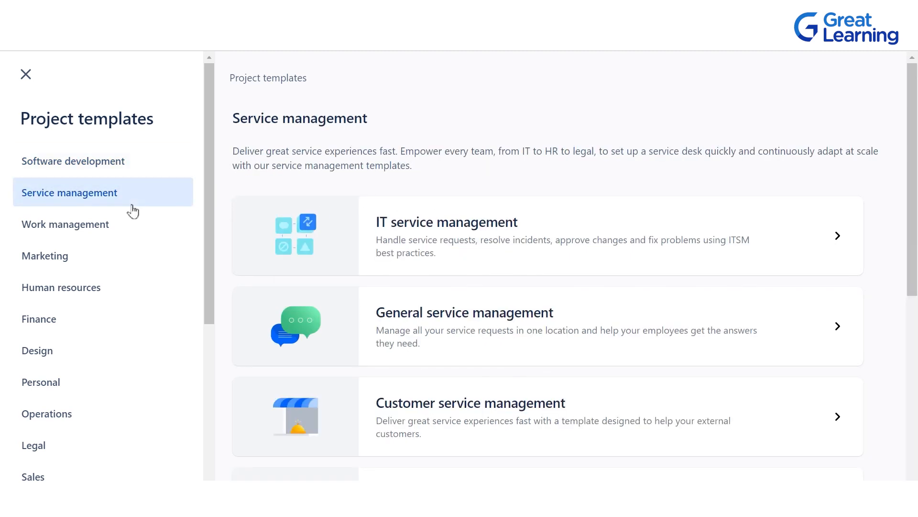
{"action": "left_click", "coordinate": [503, 238]}
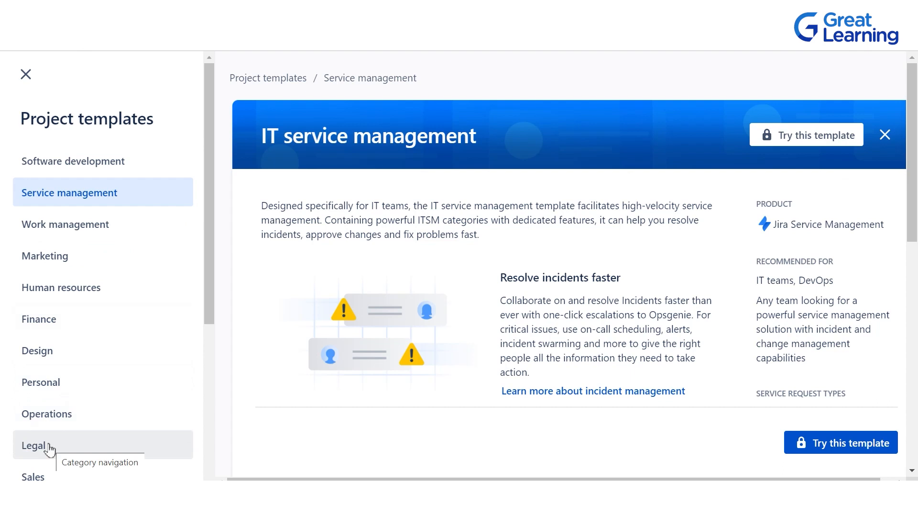
Choose the Kanban template from the Software development category for the new project.
{"action": "left_click", "coordinate": [94, 163]}
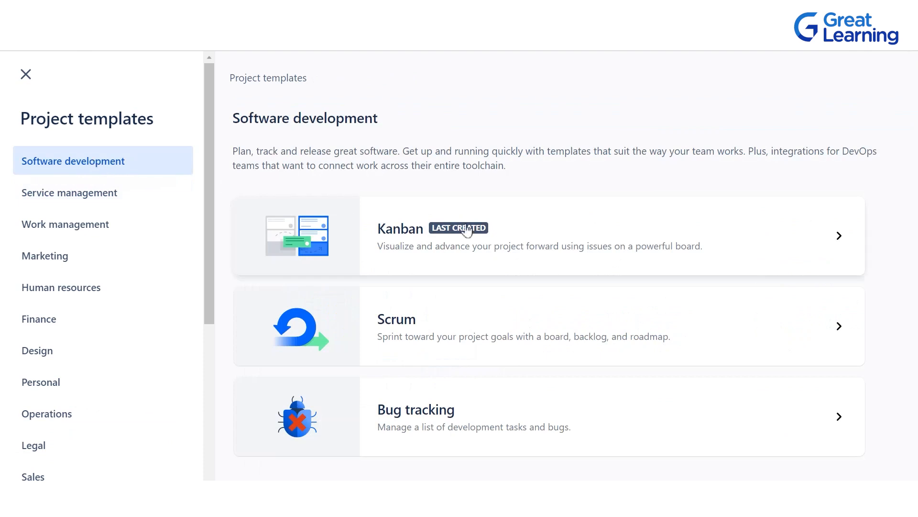
{"action": "left_click", "coordinate": [512, 217]}
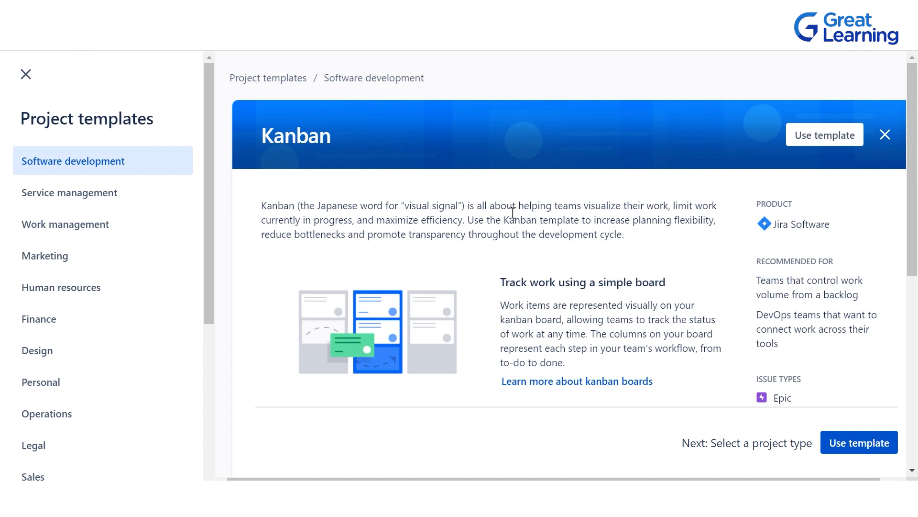
{"action": "left_click", "coordinate": [820, 140]}
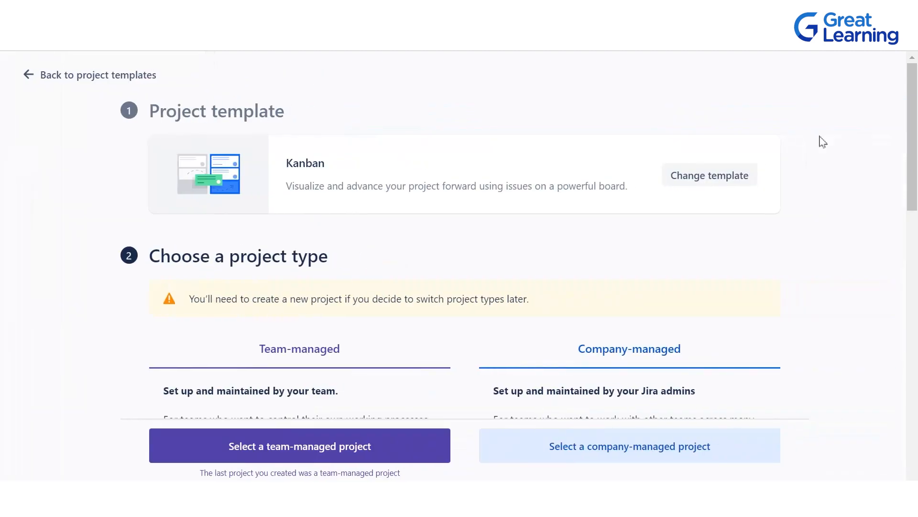
Review the team-managed and company-managed project types and select a team-managed project.
{"action": "scroll", "coordinate": [549, 284], "scroll_direction": "down", "scroll_amount": 3}
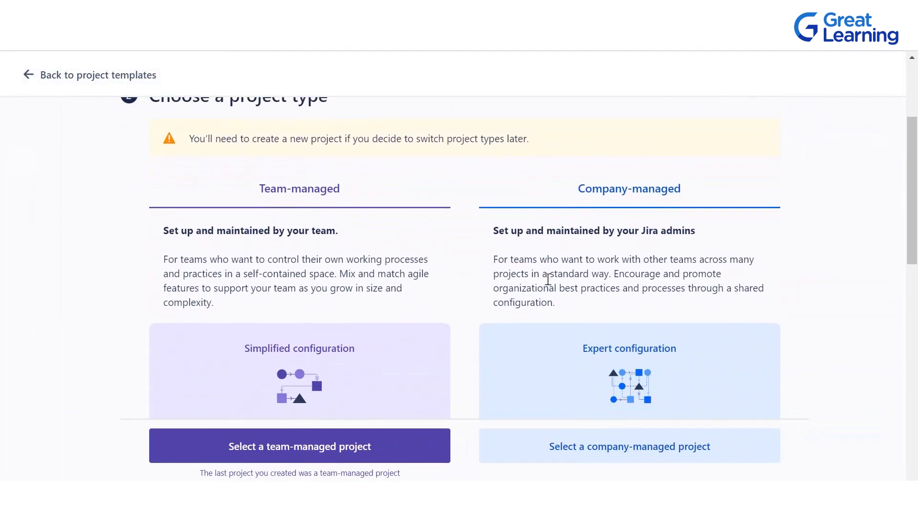
{"action": "scroll", "coordinate": [324, 121], "scroll_direction": "up", "scroll_amount": 1}
{"action": "scroll", "coordinate": [371, 186], "scroll_direction": "up", "scroll_amount": 2}
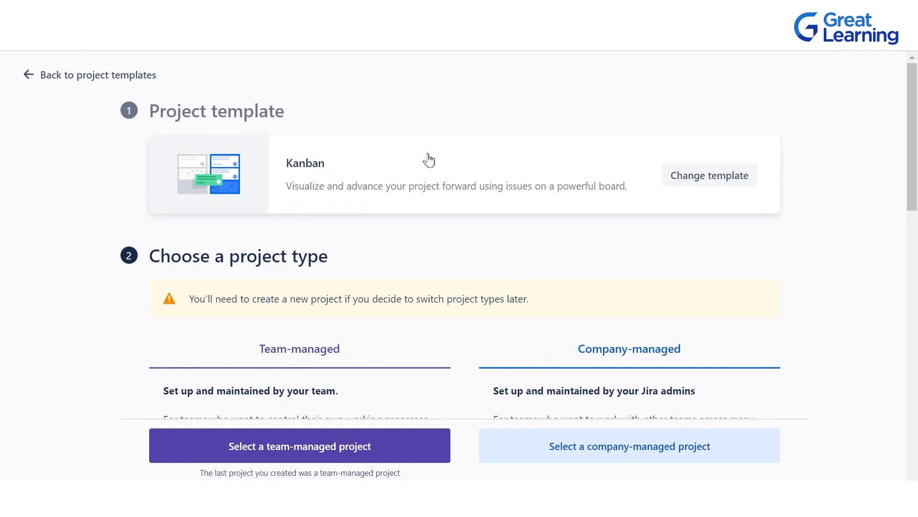
{"action": "scroll", "coordinate": [429, 160], "scroll_direction": "down", "scroll_amount": 2}
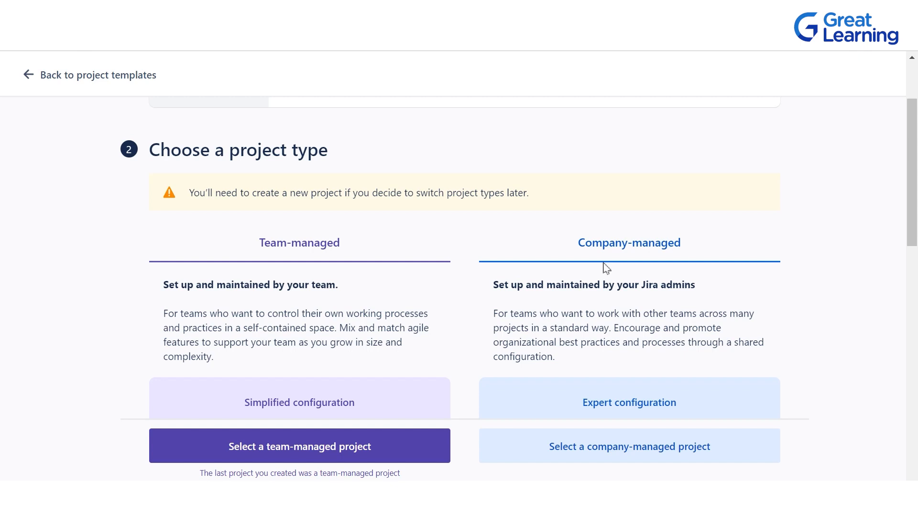
{"action": "scroll", "coordinate": [537, 209], "scroll_direction": "up", "scroll_amount": 2}
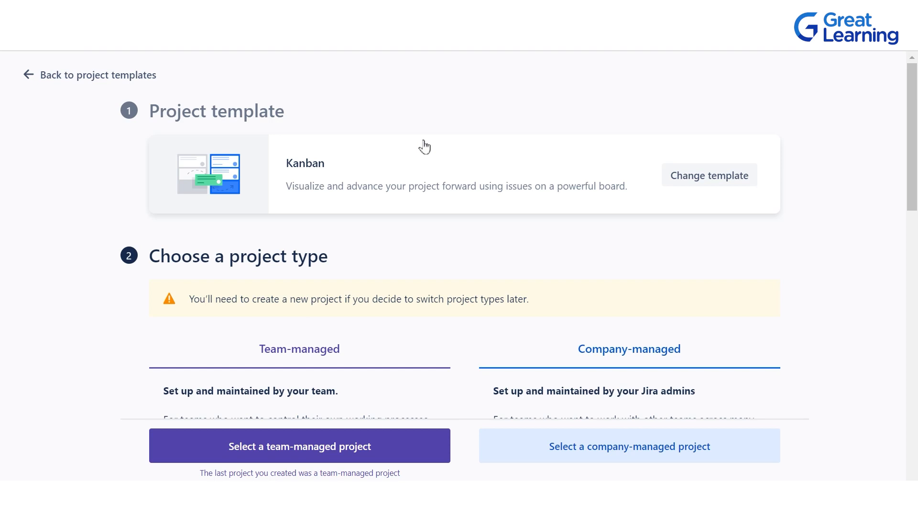
{"action": "scroll", "coordinate": [424, 146], "scroll_direction": "down", "scroll_amount": 5}
{"action": "scroll", "coordinate": [425, 144], "scroll_direction": "up", "scroll_amount": 3}
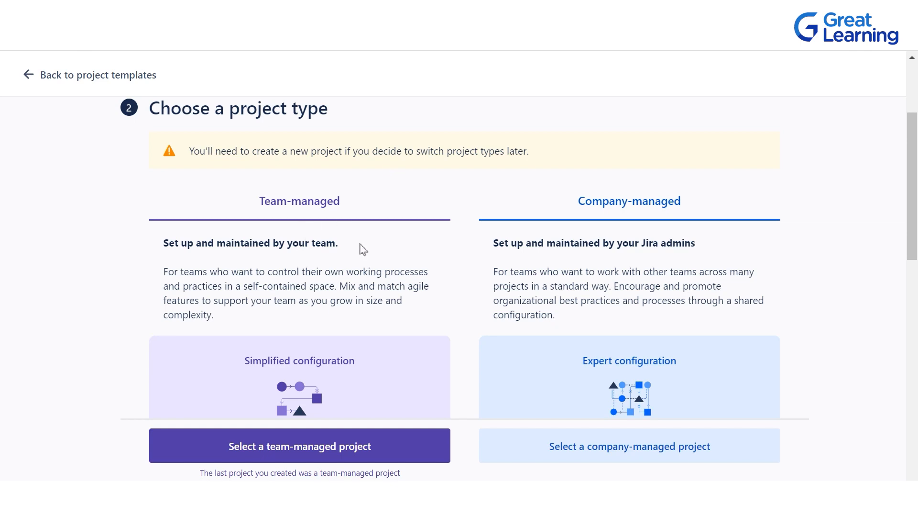
{"action": "scroll", "coordinate": [323, 232], "scroll_direction": "down", "scroll_amount": 3}
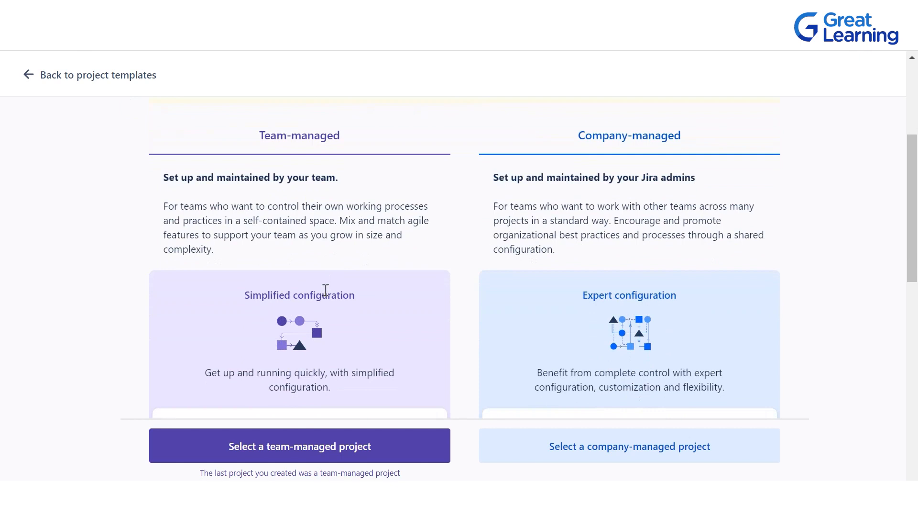
{"action": "left_click", "coordinate": [287, 451]}
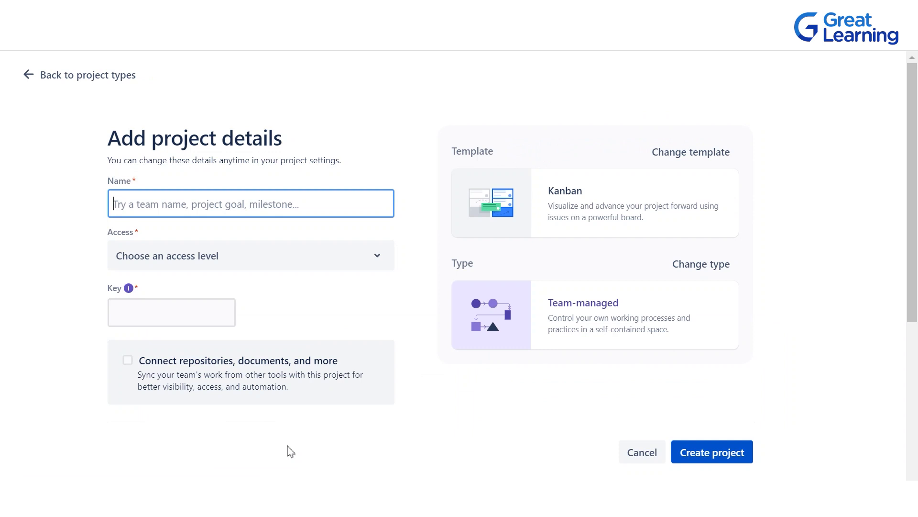
Name the project "Project Sample 1", set its access level to Private and create it.
{"action": "type", "text": "Proje"}
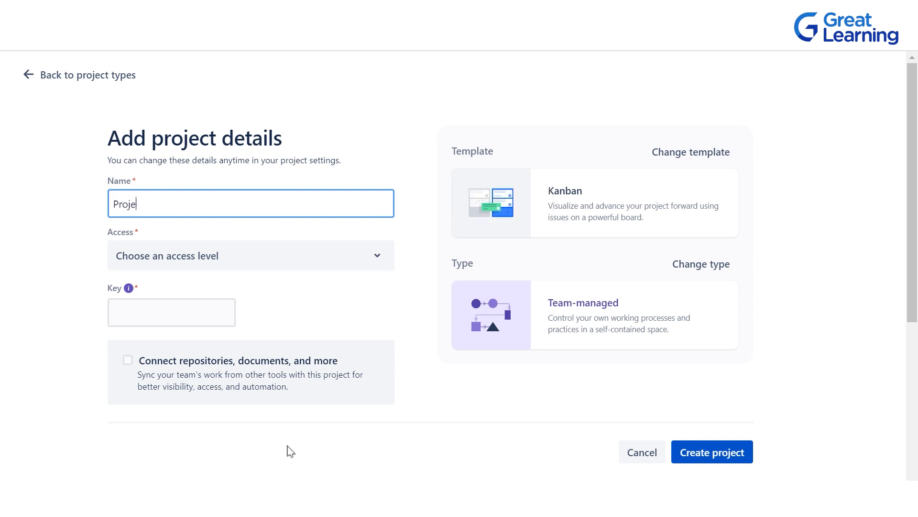
{"action": "type", "text": "ct Sample 1"}
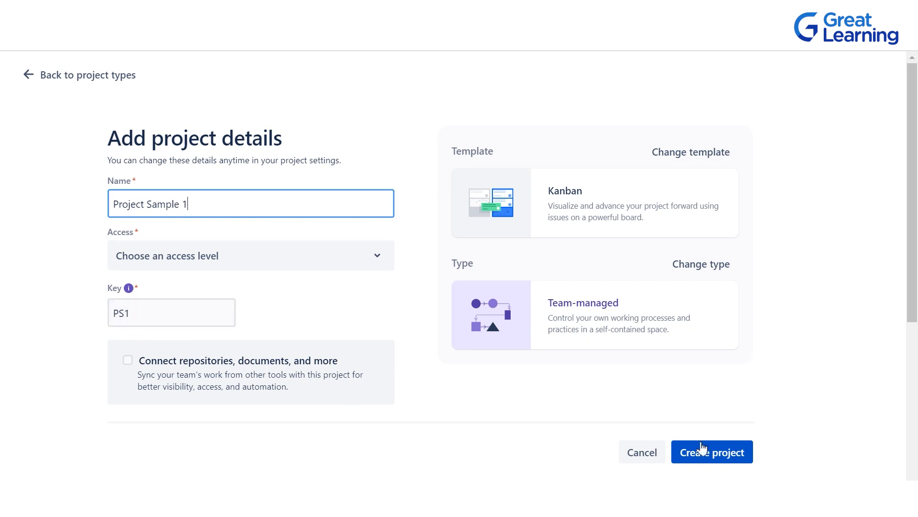
{"action": "left_click", "coordinate": [685, 449]}
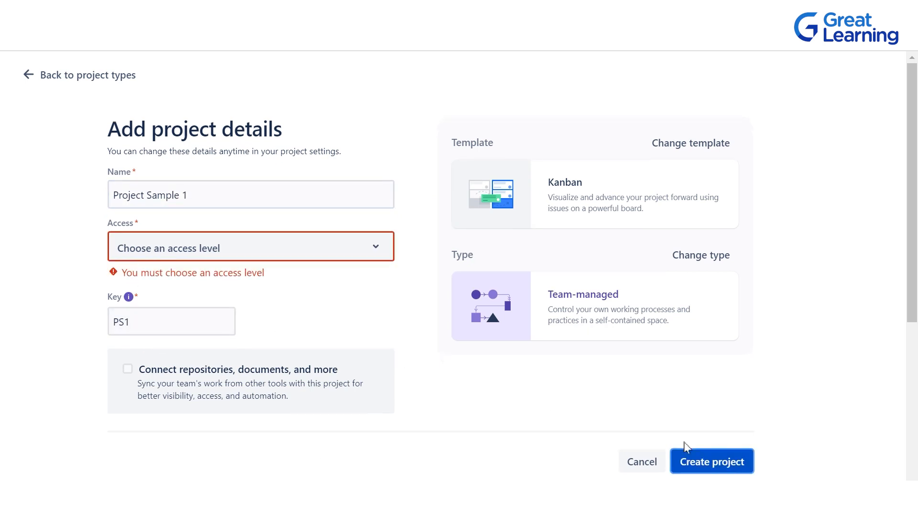
{"action": "left_click", "coordinate": [239, 247]}
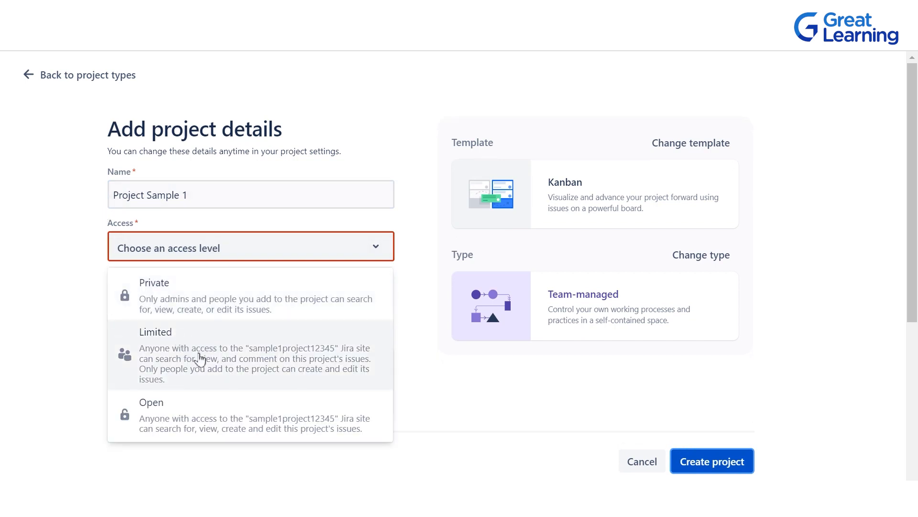
{"action": "left_click", "coordinate": [174, 315]}
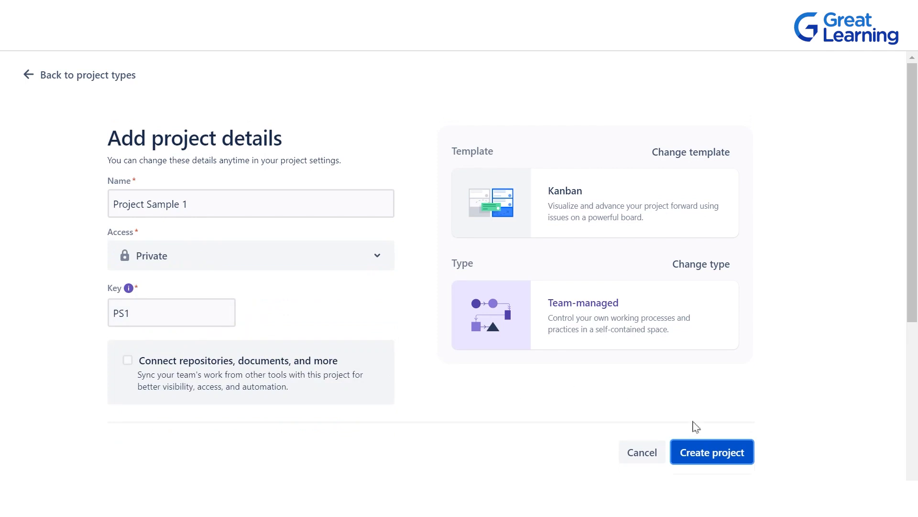
{"action": "left_click", "coordinate": [697, 451]}
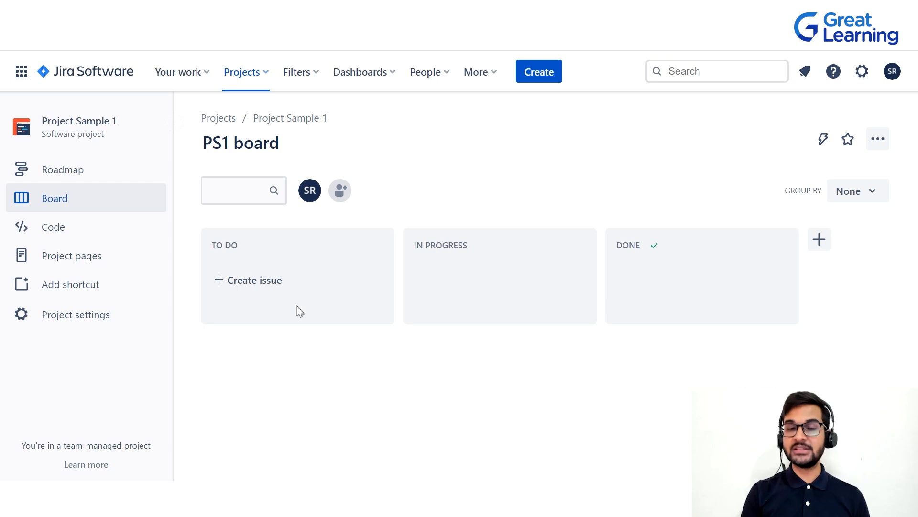
Create a task named "Task 1 Website 2.0" in the board's To Do column.
{"action": "left_click", "coordinate": [233, 287]}
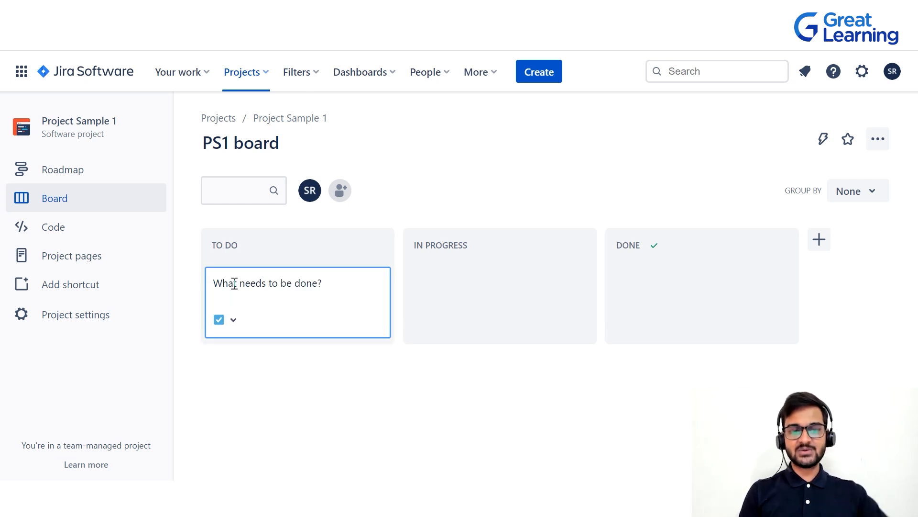
{"action": "type", "text": "P"}
{"action": "key", "text": "BackSpace"}
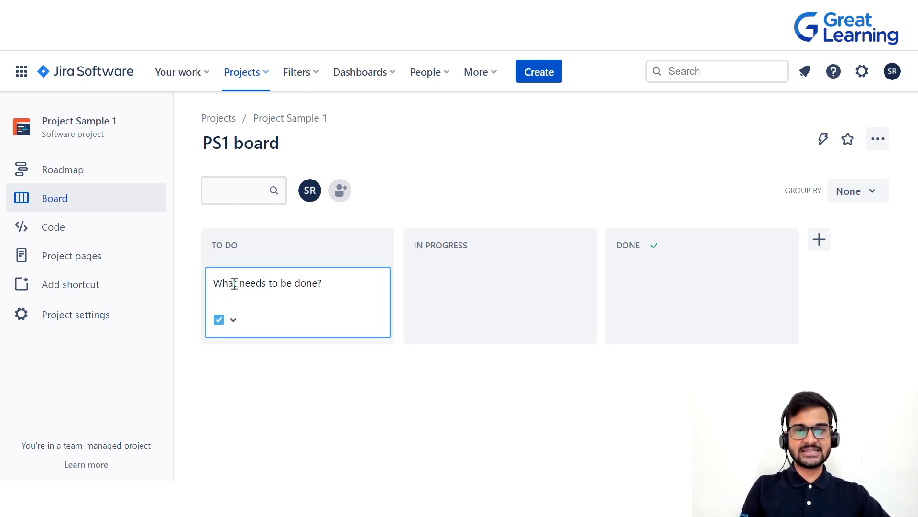
{"action": "type", "text": "Task"}
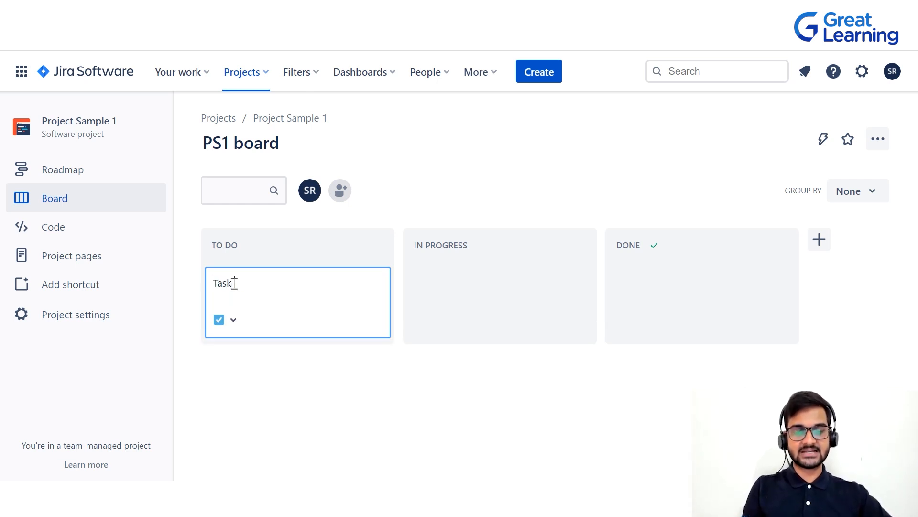
{"action": "type", "text": " 1 Websi"}
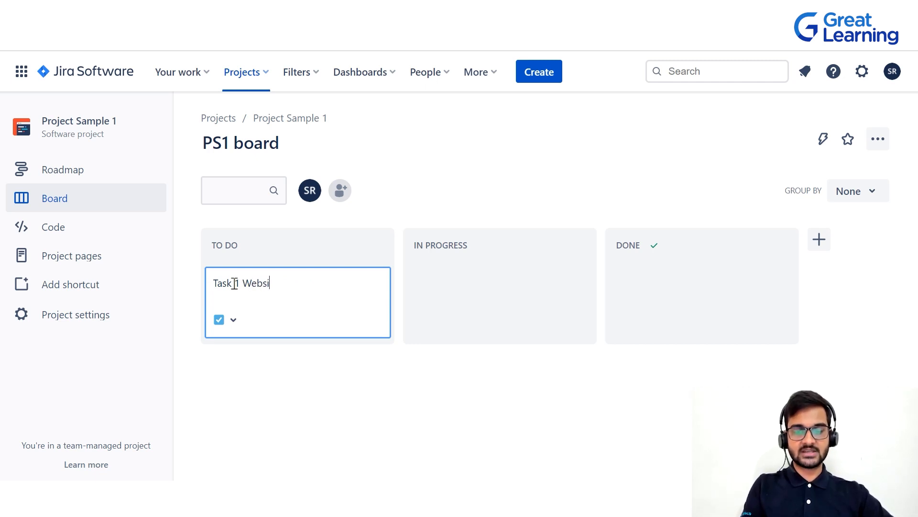
{"action": "type", "text": "te 2.0"}
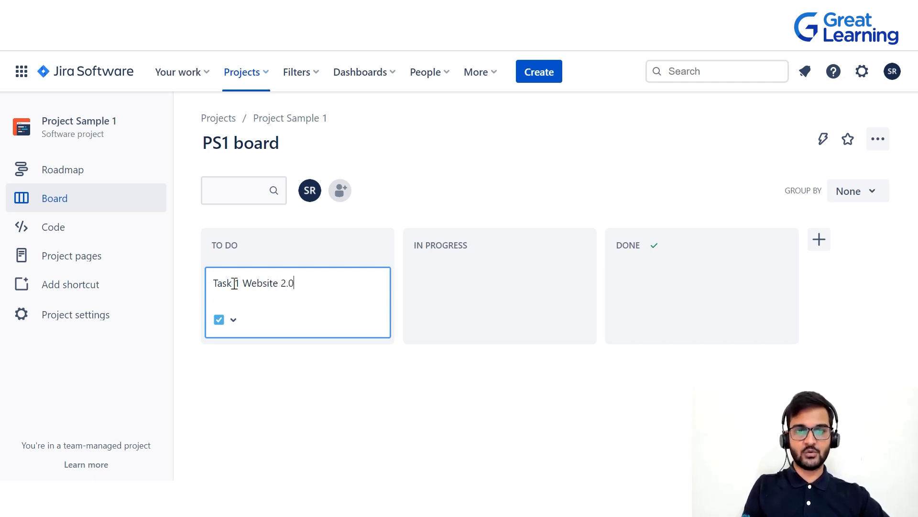
{"action": "key", "text": "Return"}
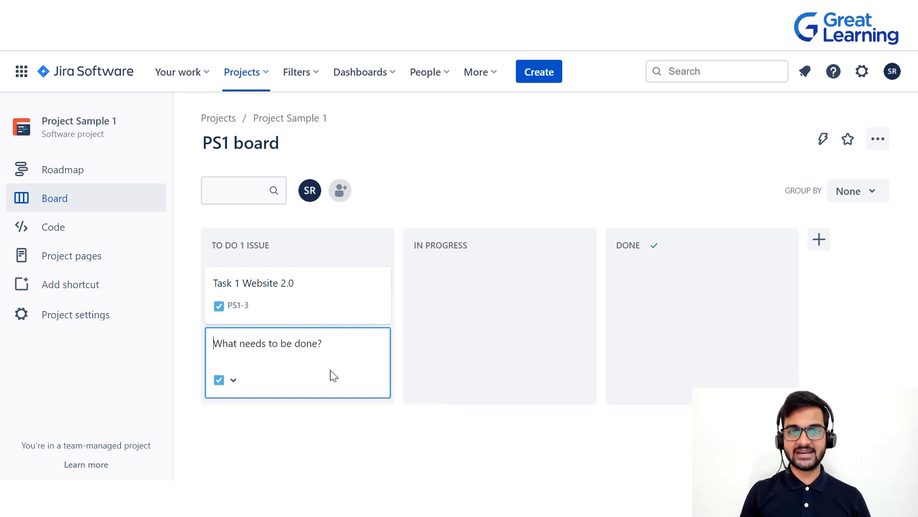
Add a second task named "Task 2" to the To Do column.
{"action": "type", "text": "Task 2"}
{"action": "key", "text": "Return"}
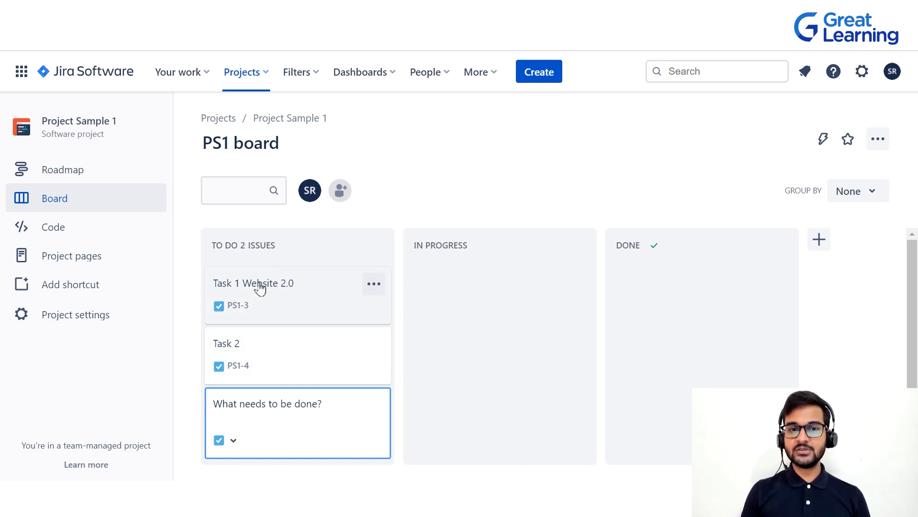
Move "Task 1 Website 2.0" to the In Progress column and "Task 2" to the Done column.
{"action": "left_click_drag", "start_coordinate": [259, 288], "coordinate": [477, 287]}
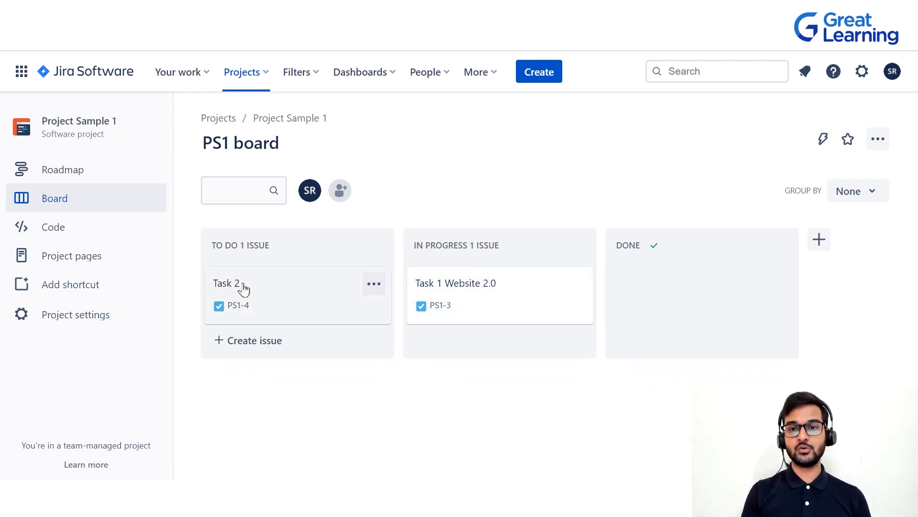
{"action": "left_click_drag", "start_coordinate": [244, 290], "coordinate": [640, 287]}
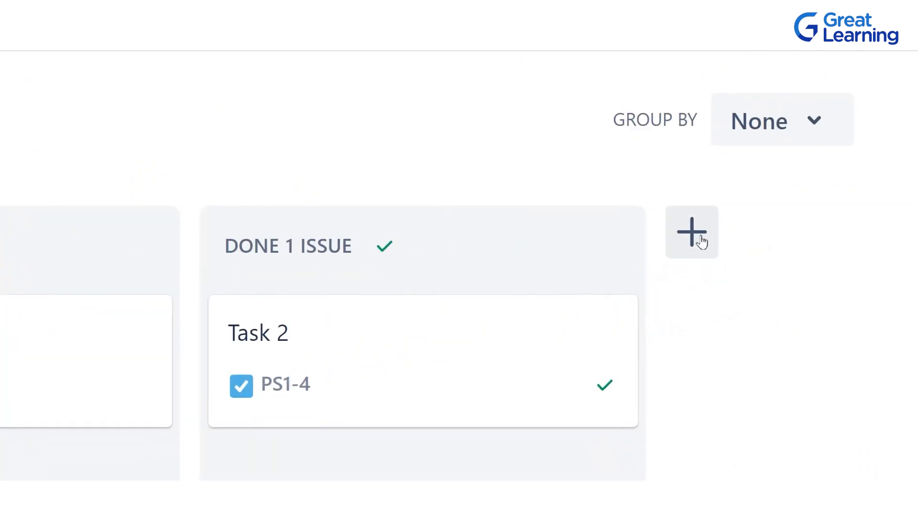
Add a board column named "QA" and place it between In Progress and Done.
{"action": "left_click", "coordinate": [700, 238]}
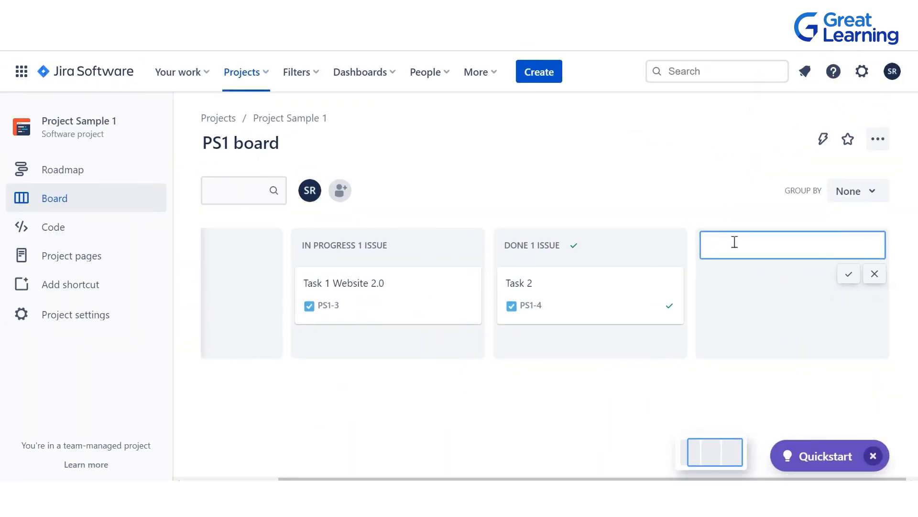
{"action": "type", "text": "QA"}
{"action": "left_click", "coordinate": [851, 277]}
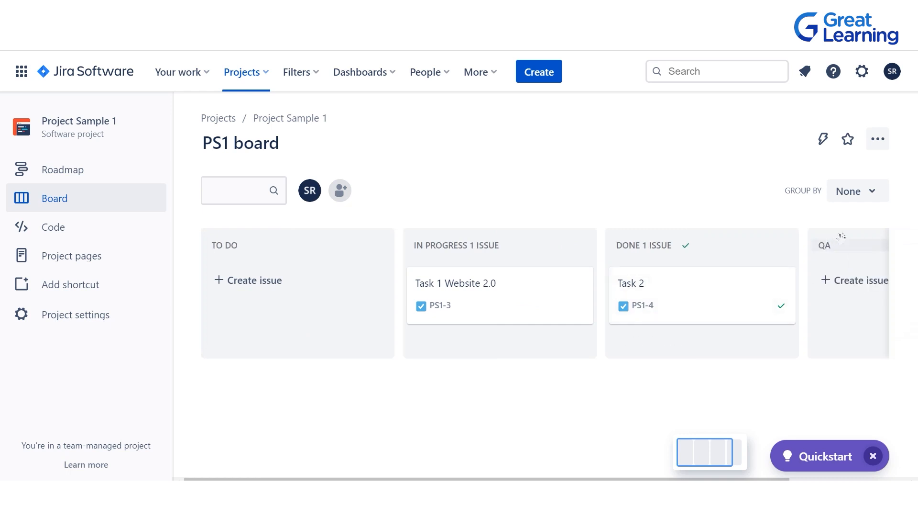
{"action": "left_click_drag", "start_coordinate": [838, 231], "coordinate": [630, 223]}
Move "Task 2" from the Done column to the QA column.
{"action": "scroll", "coordinate": [658, 258], "scroll_direction": "right", "scroll_amount": 2}
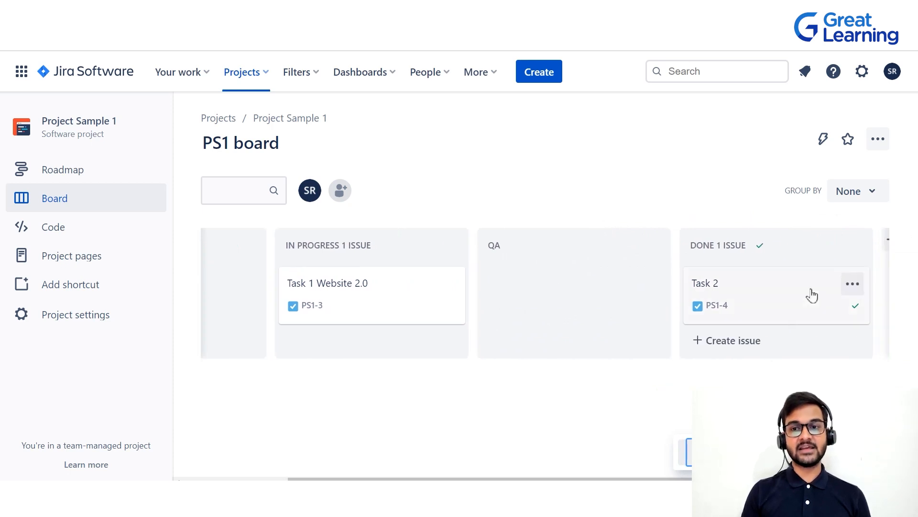
{"action": "left_click_drag", "start_coordinate": [772, 276], "coordinate": [550, 268]}
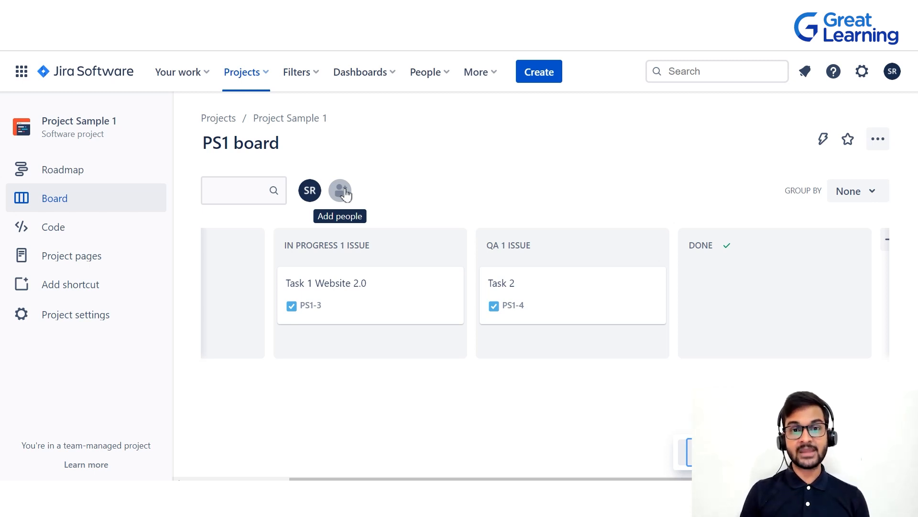
View the available options for grouping the board's issues without choosing one.
{"action": "left_click", "coordinate": [853, 192]}
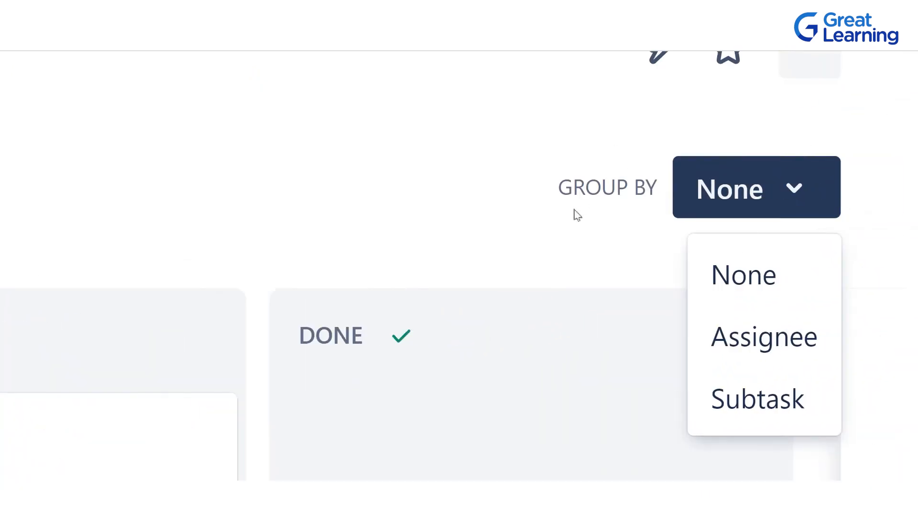
{"action": "left_click", "coordinate": [512, 203]}
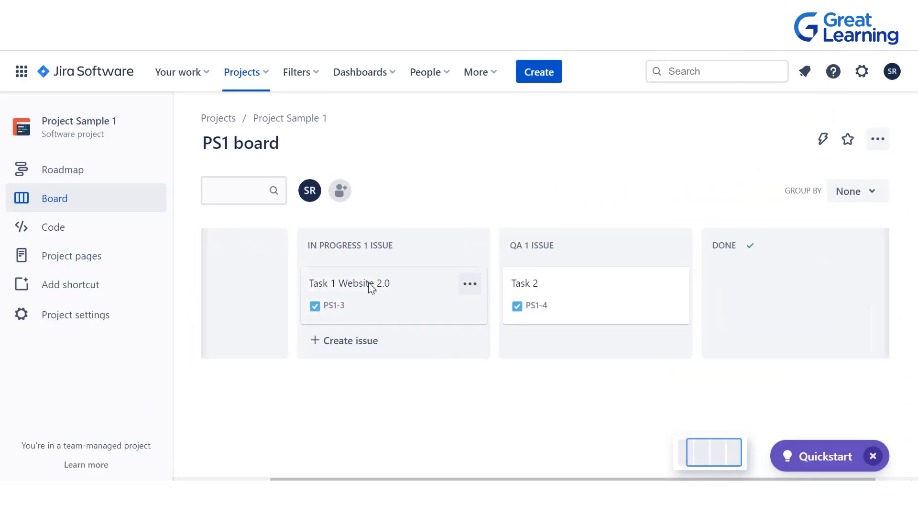
Assign "Task 1 Website 2.0" in the In Progress column to your own account and close its details.
{"action": "scroll", "coordinate": [371, 287], "scroll_direction": "left", "scroll_amount": 3}
{"action": "left_click", "coordinate": [489, 288]}
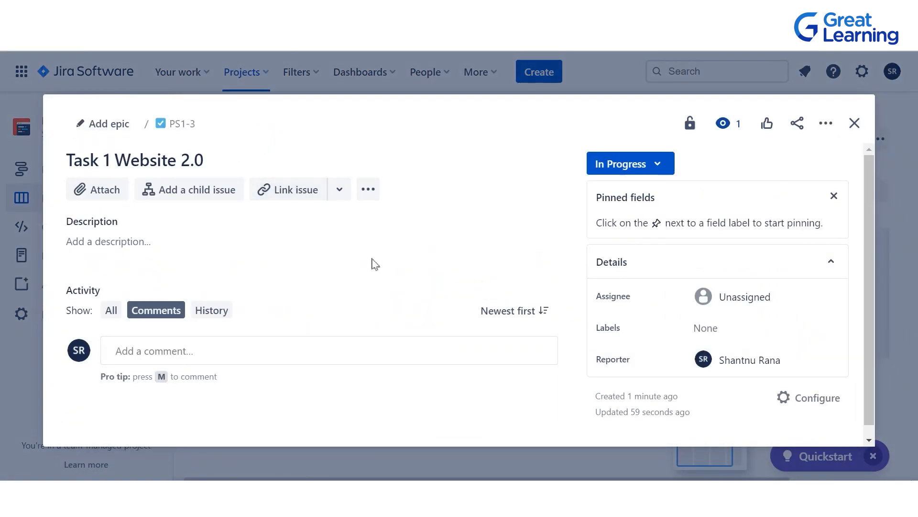
{"action": "scroll", "coordinate": [778, 286], "scroll_direction": "down", "scroll_amount": 1}
{"action": "scroll", "coordinate": [778, 286], "scroll_direction": "up", "scroll_amount": 1}
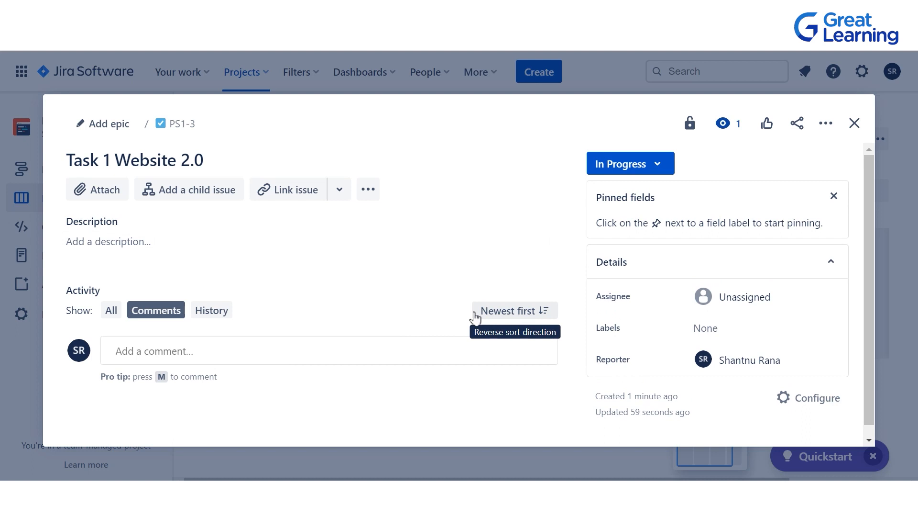
{"action": "left_click", "coordinate": [740, 296]}
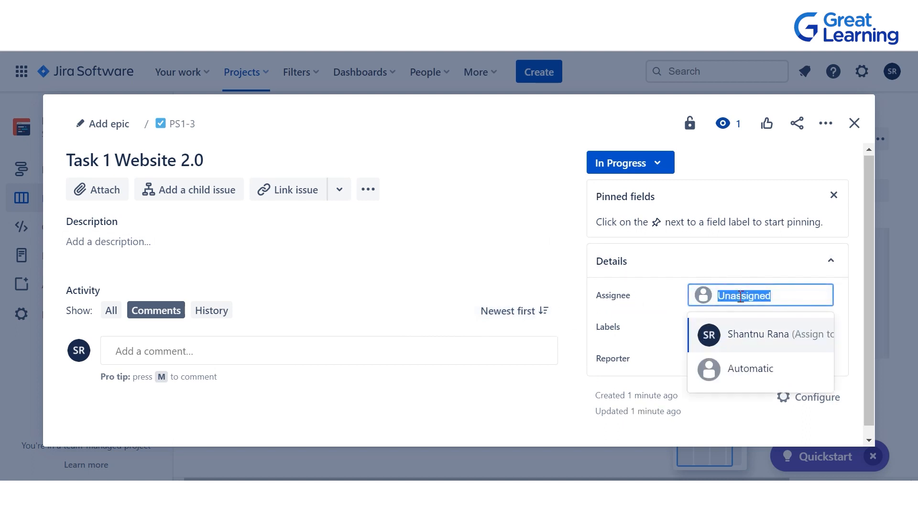
{"action": "left_click", "coordinate": [736, 344]}
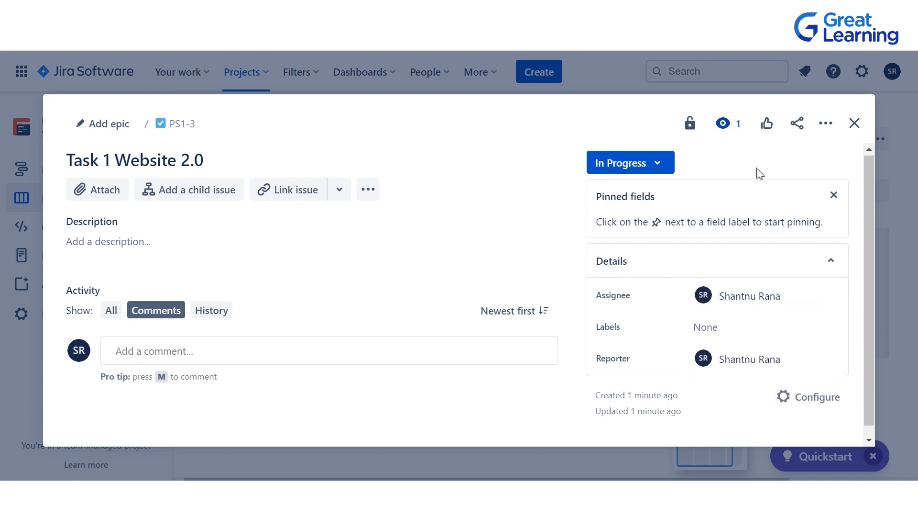
{"action": "scroll", "coordinate": [703, 310], "scroll_direction": "down", "scroll_amount": 1}
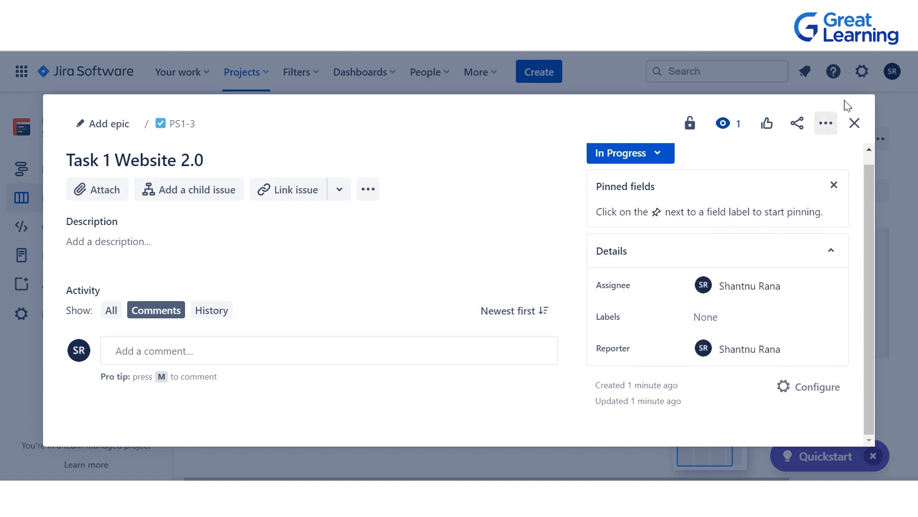
{"action": "left_click", "coordinate": [856, 136]}
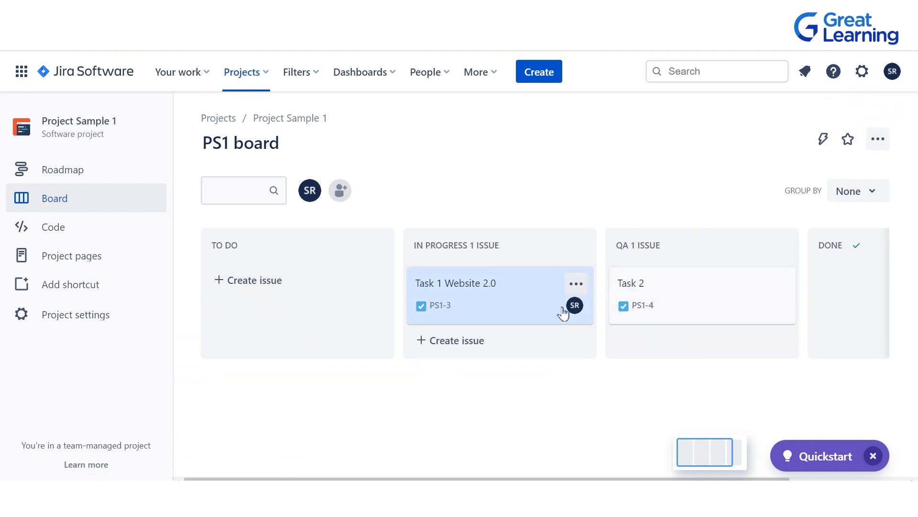
Assign "Task 2" in the QA column to your own account and close its details.
{"action": "left_click", "coordinate": [698, 302]}
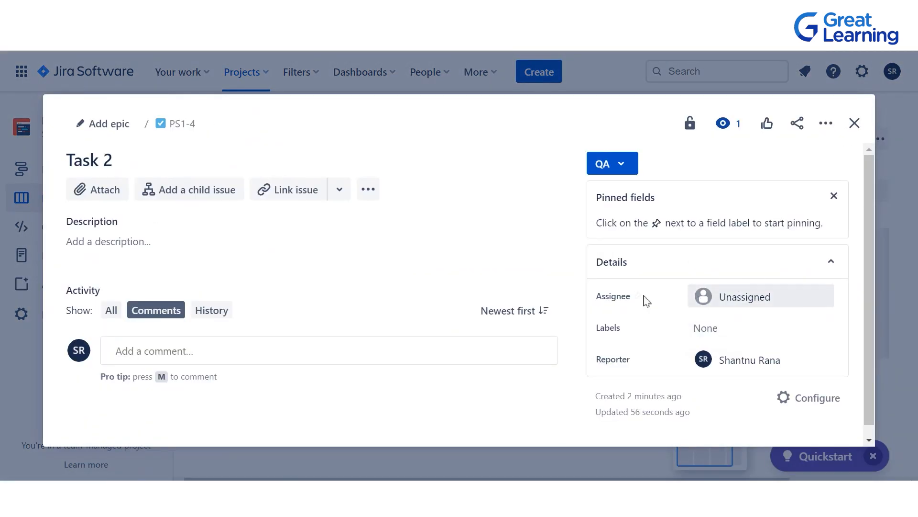
{"action": "left_click", "coordinate": [722, 294]}
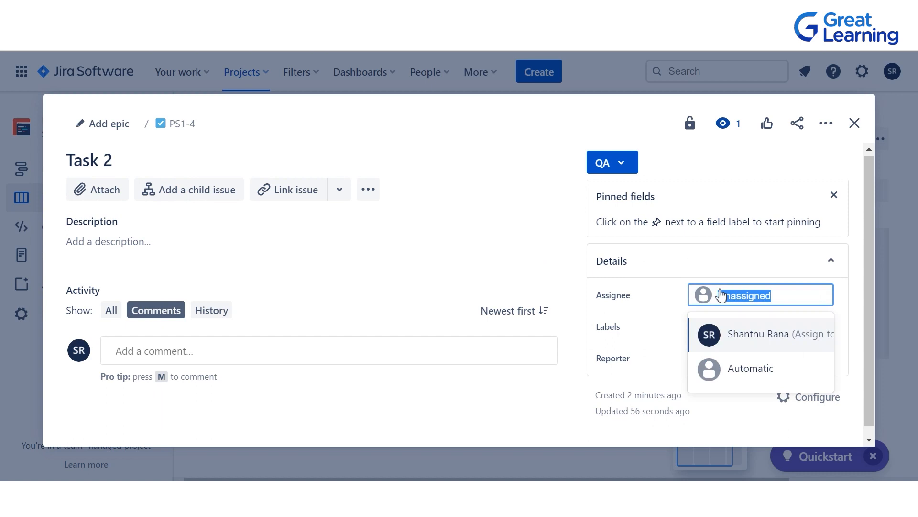
{"action": "left_click", "coordinate": [730, 338]}
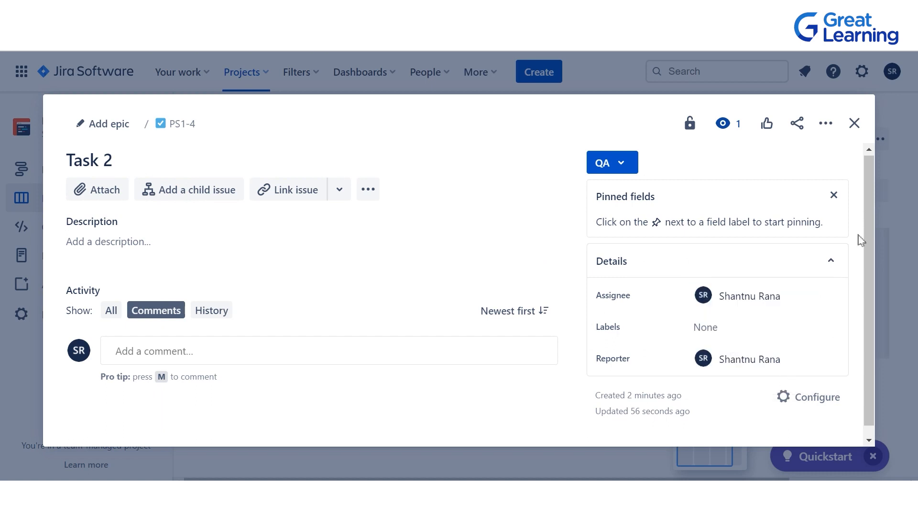
{"action": "left_click", "coordinate": [856, 128]}
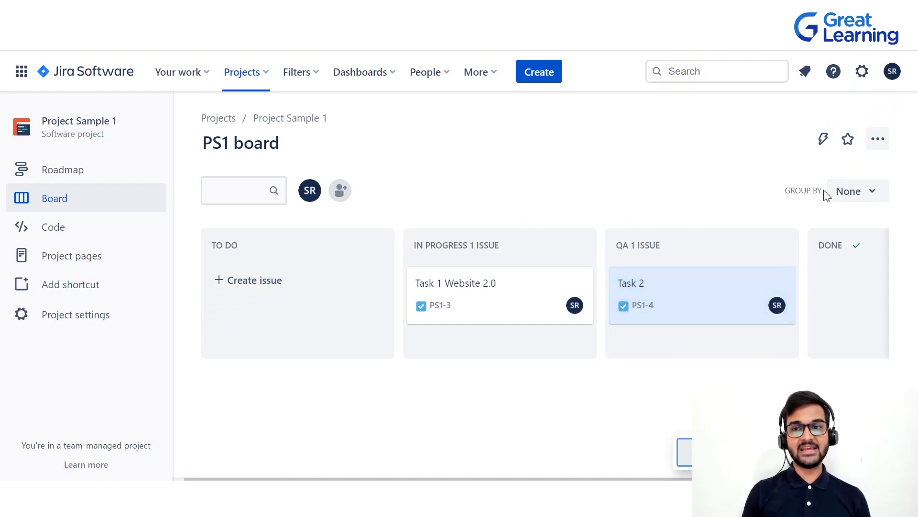
Group the PS1 board's issues by Assignee and look through the assigned and unassigned groups.
{"action": "left_click", "coordinate": [845, 191]}
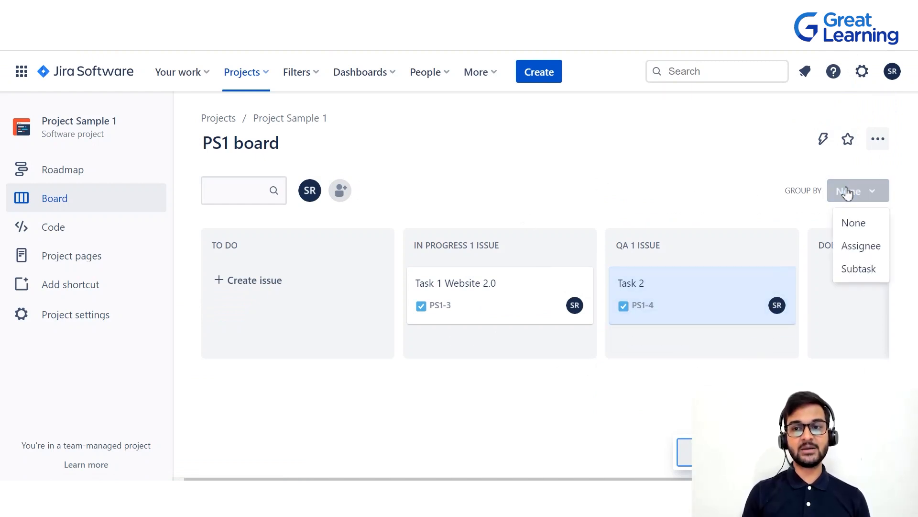
{"action": "left_click", "coordinate": [849, 252]}
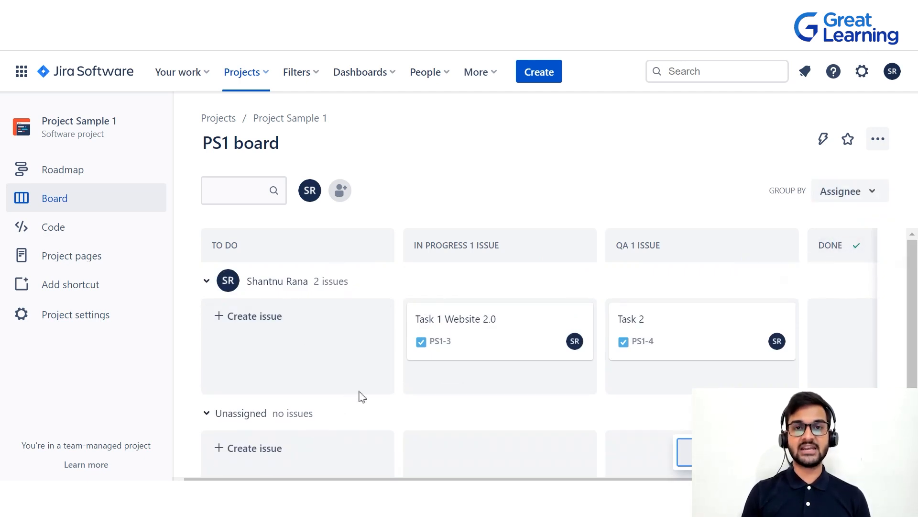
{"action": "scroll", "coordinate": [360, 395], "scroll_direction": "down", "scroll_amount": 1}
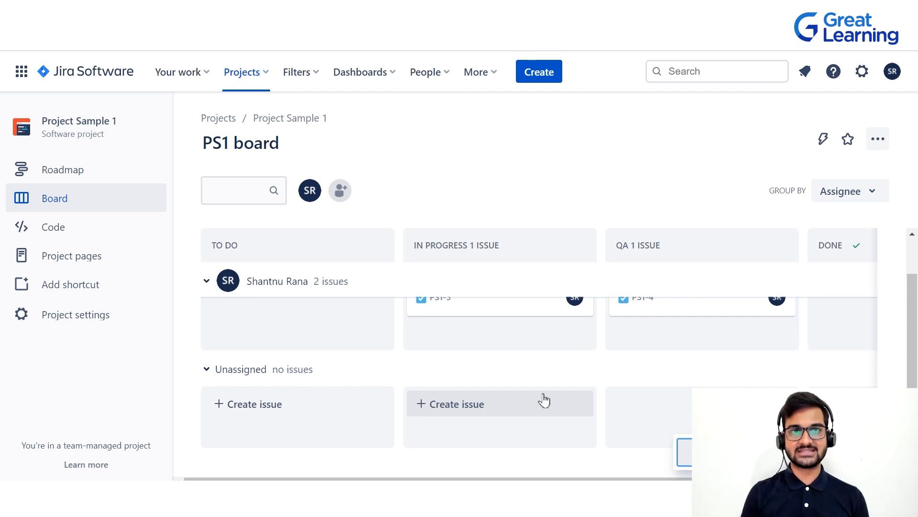
Open the overview of your work to view the issues assigned to you.
{"action": "left_click", "coordinate": [188, 73]}
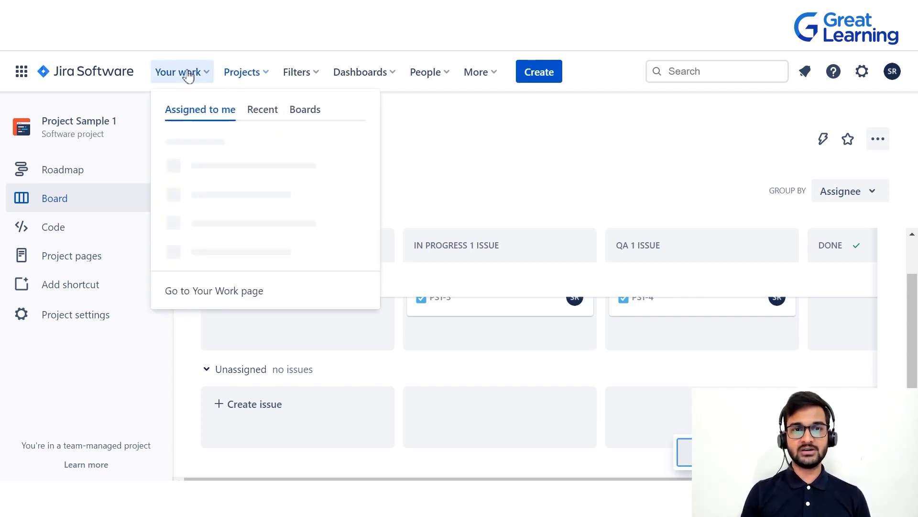